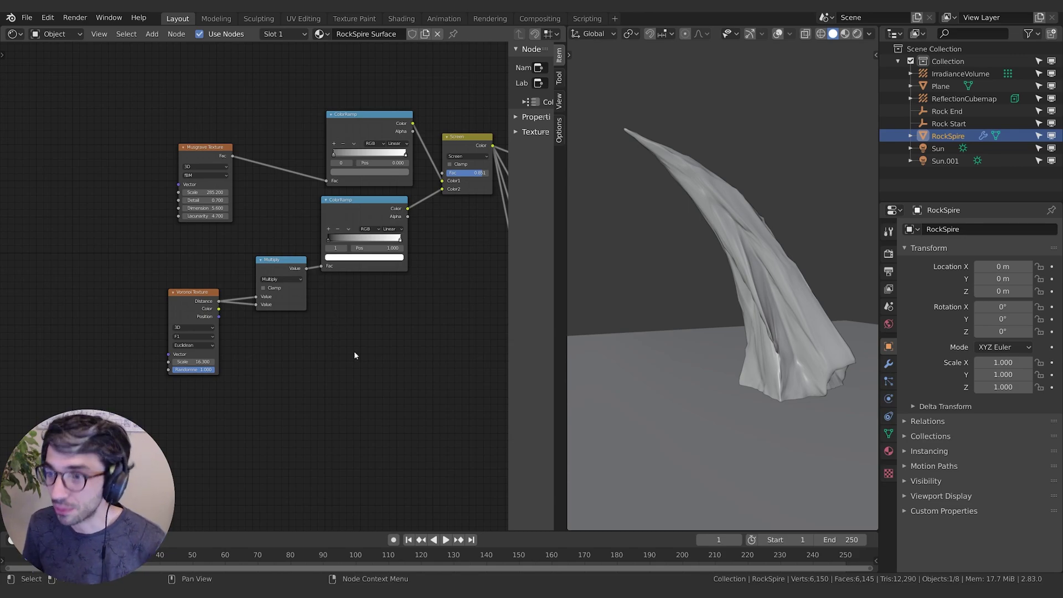
Zoom and pan the node editor view to frame the Voronoi and Multiply nodes.
{"action": "scroll", "coordinate": [271, 367], "scroll_direction": "up", "scroll_amount": 2}
{"action": "scroll", "coordinate": [310, 365], "scroll_direction": "left", "scroll_amount": 3}
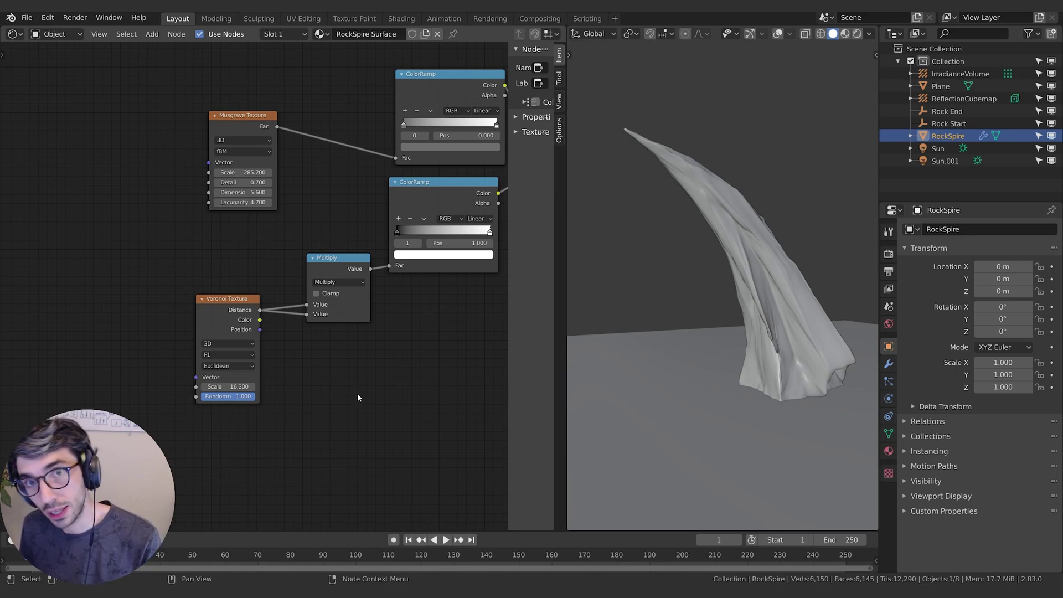
{"action": "middle_click_drag", "start_coordinate": [371, 388], "coordinate": [369, 404]}
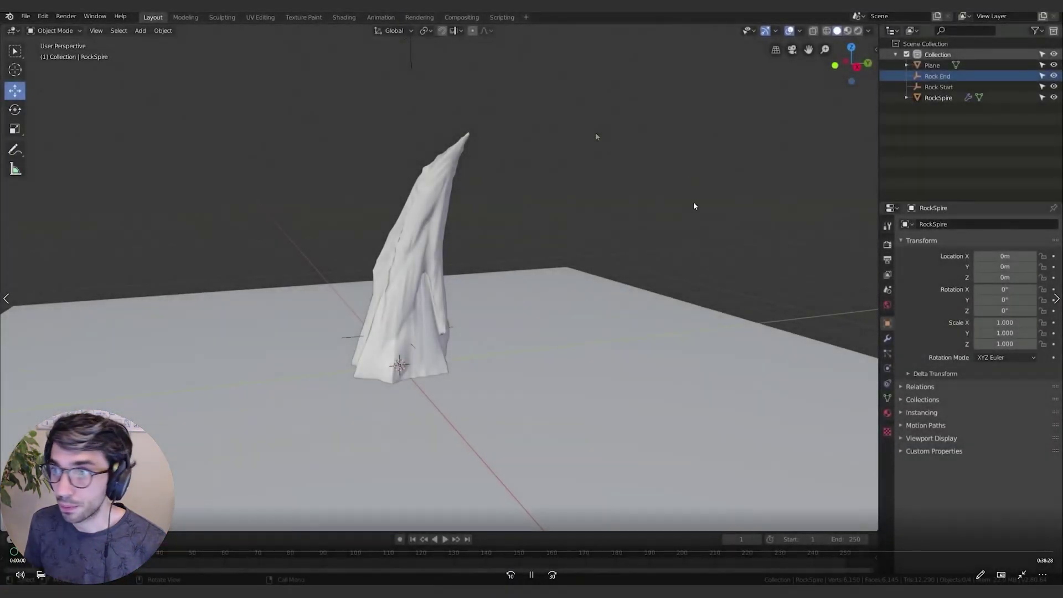
Scrub the older recording back to its earlier, darker Voronoi texture node setup.
{"action": "left_click", "coordinate": [939, 553]}
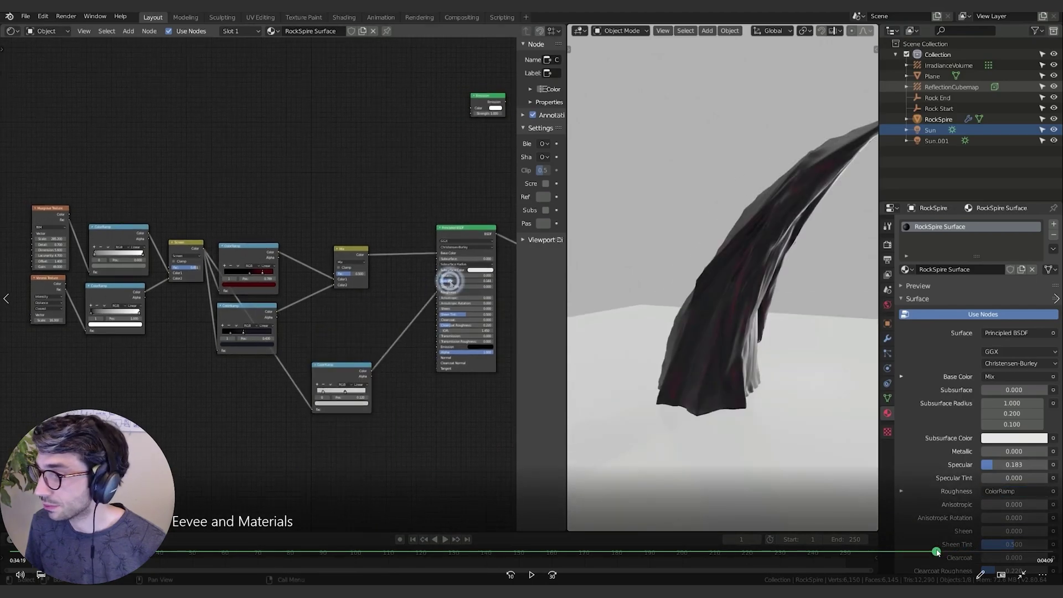
{"action": "left_click", "coordinate": [774, 551]}
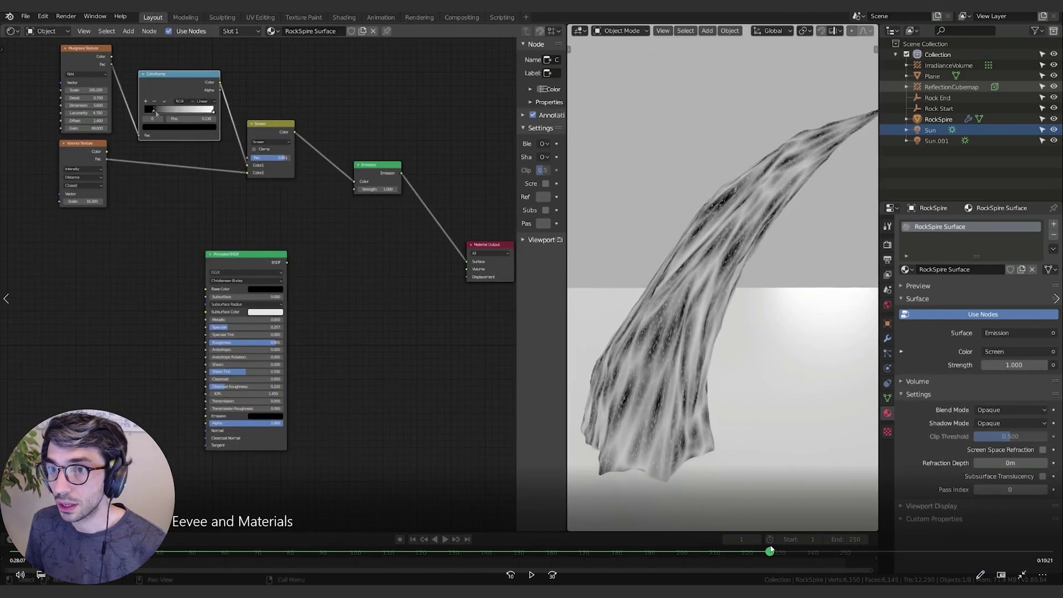
{"action": "left_click", "coordinate": [749, 551]}
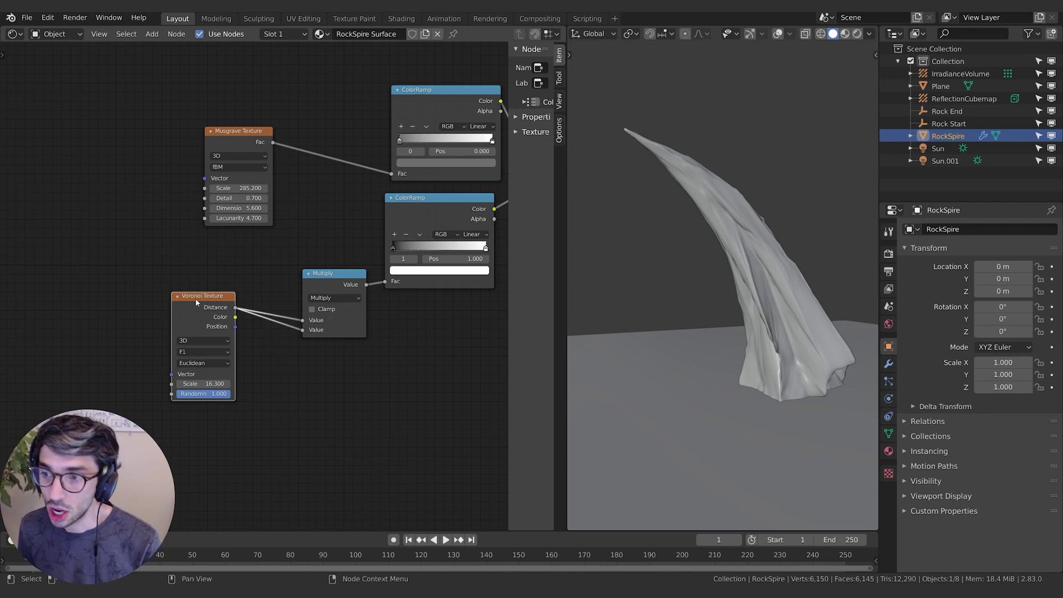
{"action": "left_click_drag", "start_coordinate": [196, 302], "coordinate": [190, 308]}
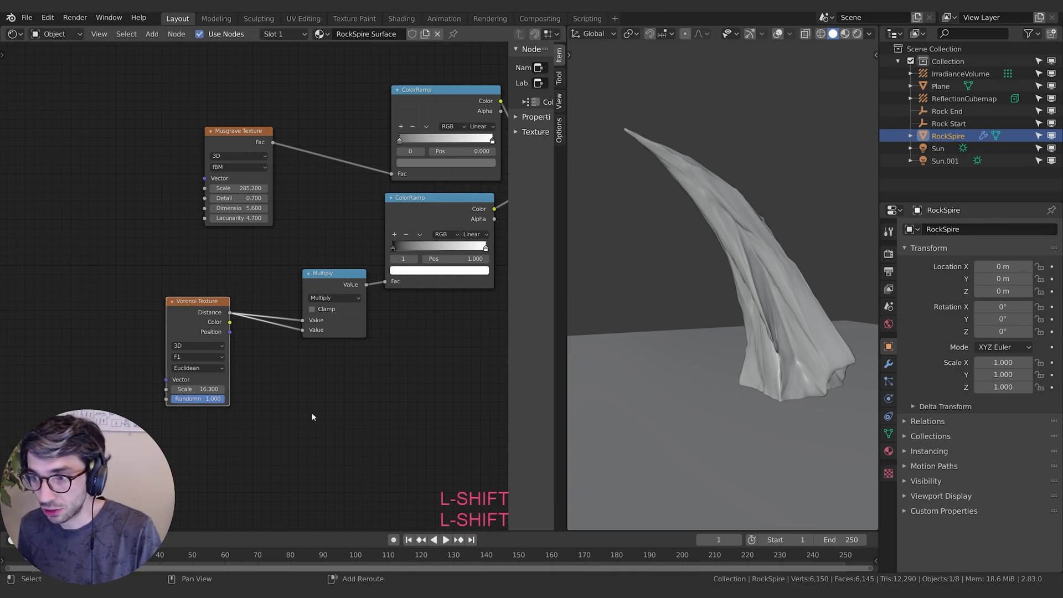
{"action": "key", "text": "shift+a"}
{"action": "type", "text": "vo"}
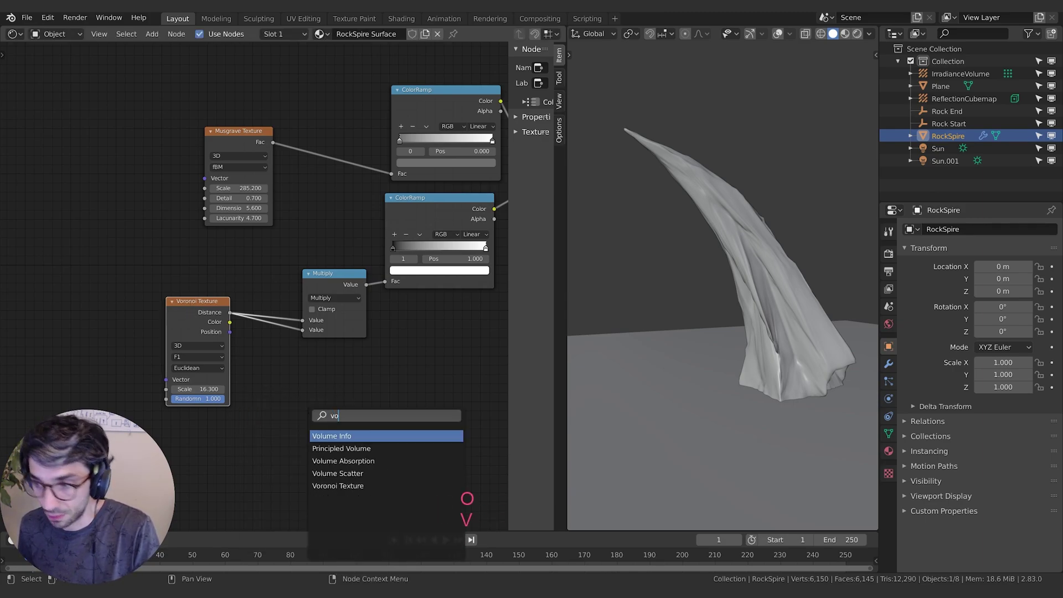
{"action": "left_click", "coordinate": [340, 486]}
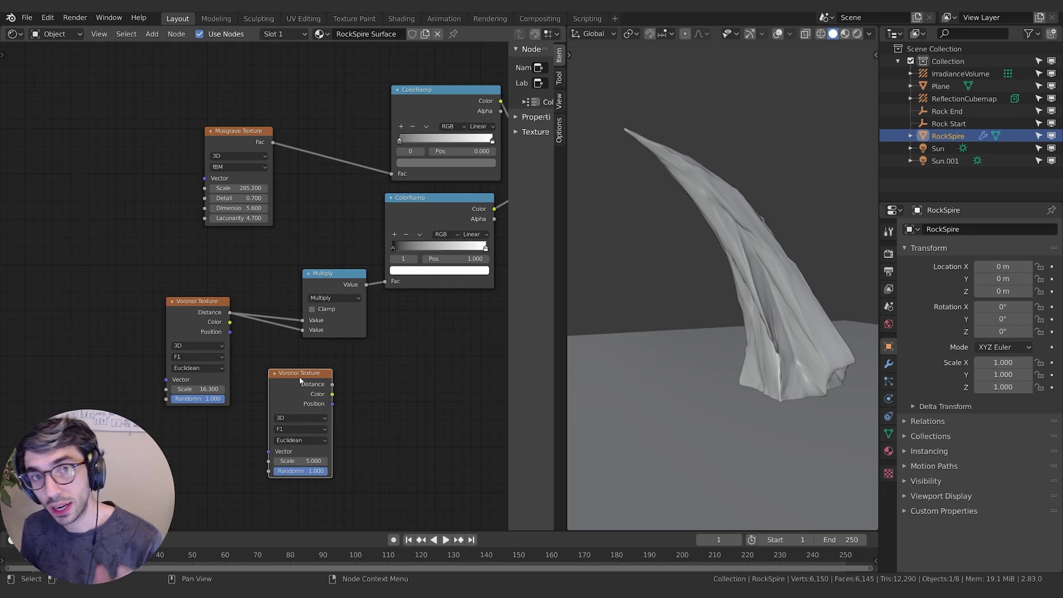
{"action": "left_click_drag", "start_coordinate": [300, 380], "coordinate": [325, 390]}
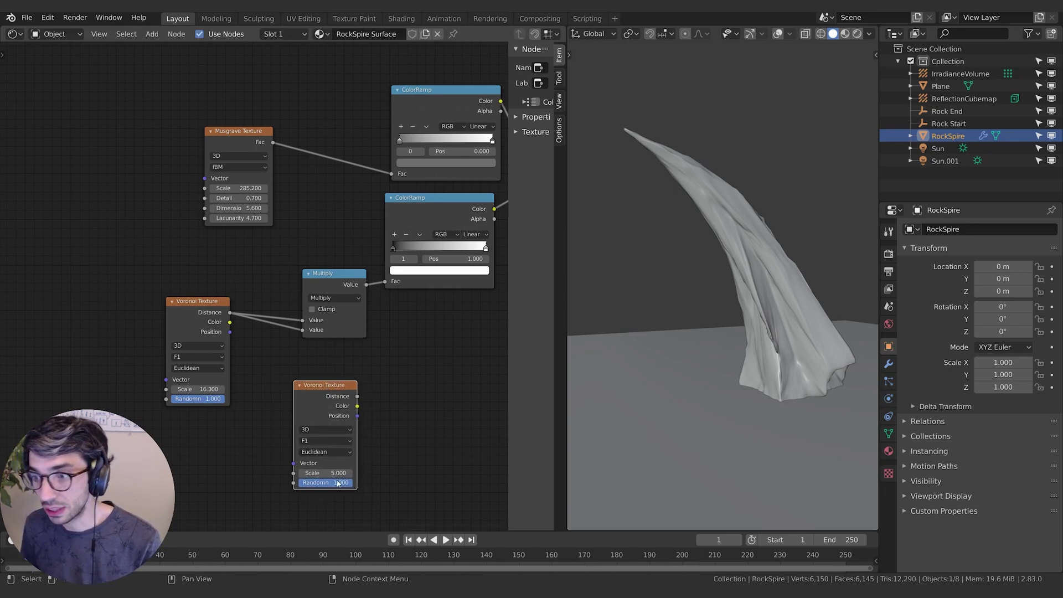
{"action": "key", "text": "x"}
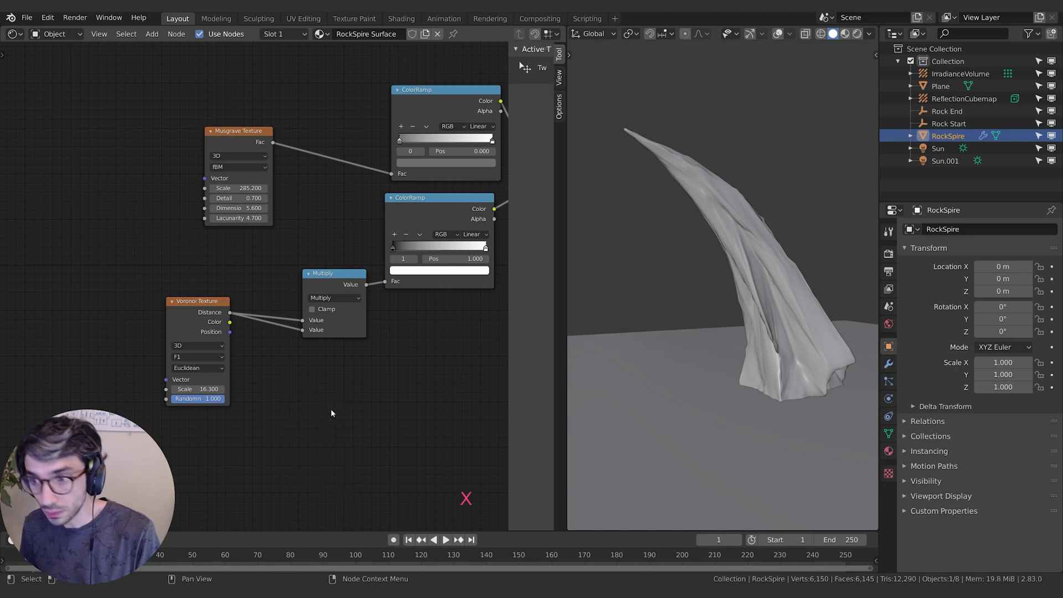
Move the Voronoi Texture node down-left, keeping its distance metric on Euclidean.
{"action": "left_click_drag", "start_coordinate": [206, 310], "coordinate": [194, 318]}
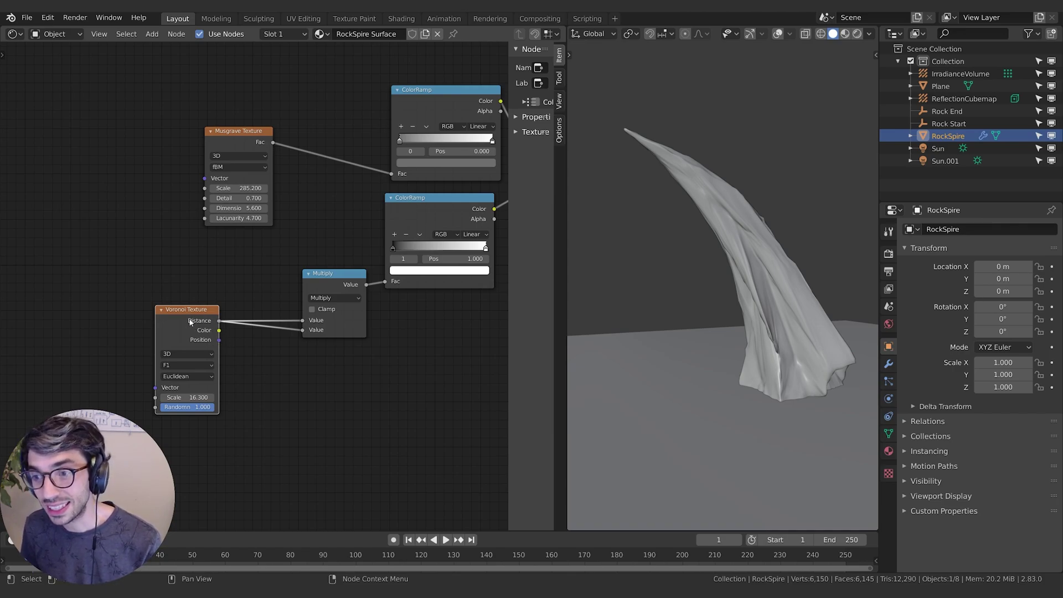
{"action": "left_click", "coordinate": [182, 376]}
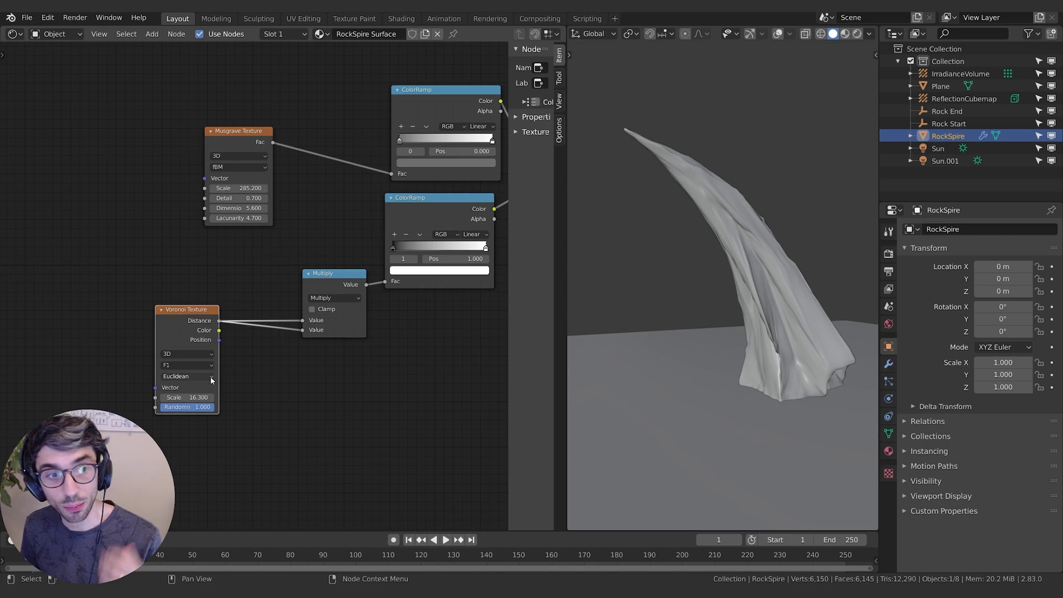
{"action": "left_click", "coordinate": [171, 381]}
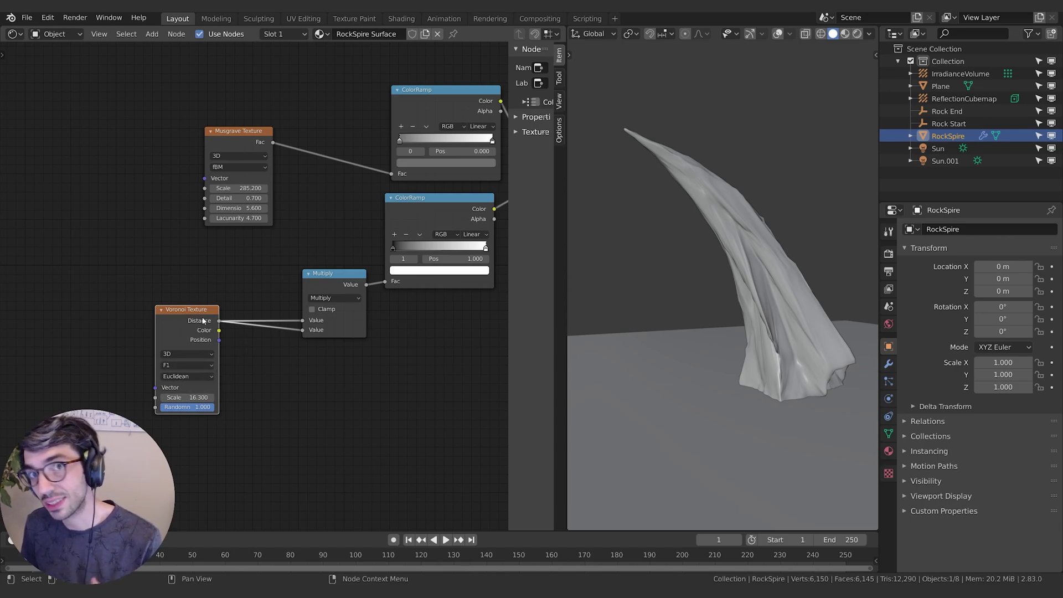
Nudge the Voronoi Texture node right and bring the Multiply node down-left toward it.
{"action": "left_click_drag", "start_coordinate": [205, 330], "coordinate": [213, 337]}
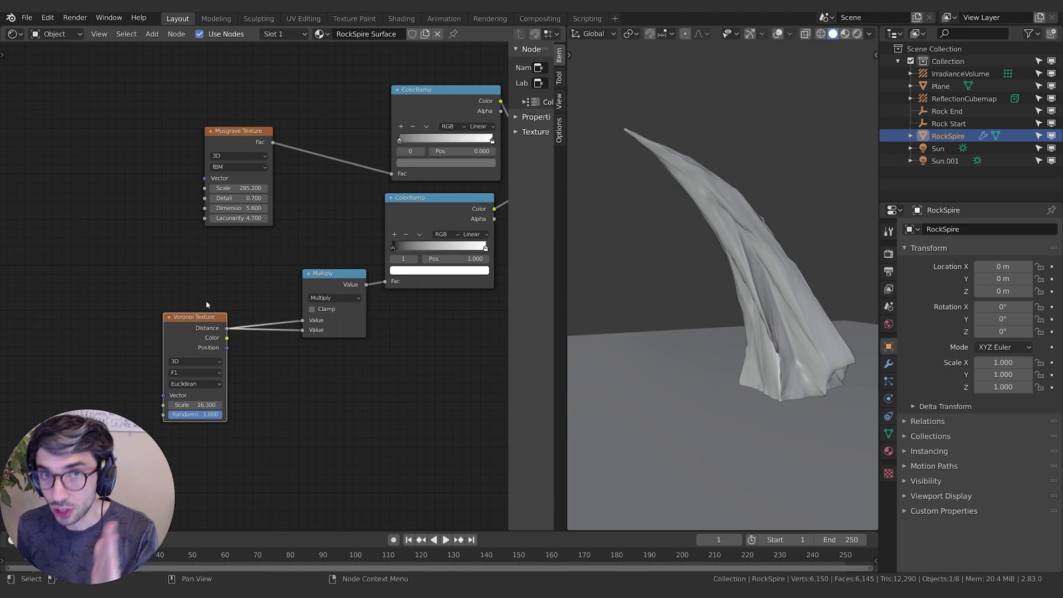
{"action": "left_click_drag", "start_coordinate": [206, 312], "coordinate": [212, 313]}
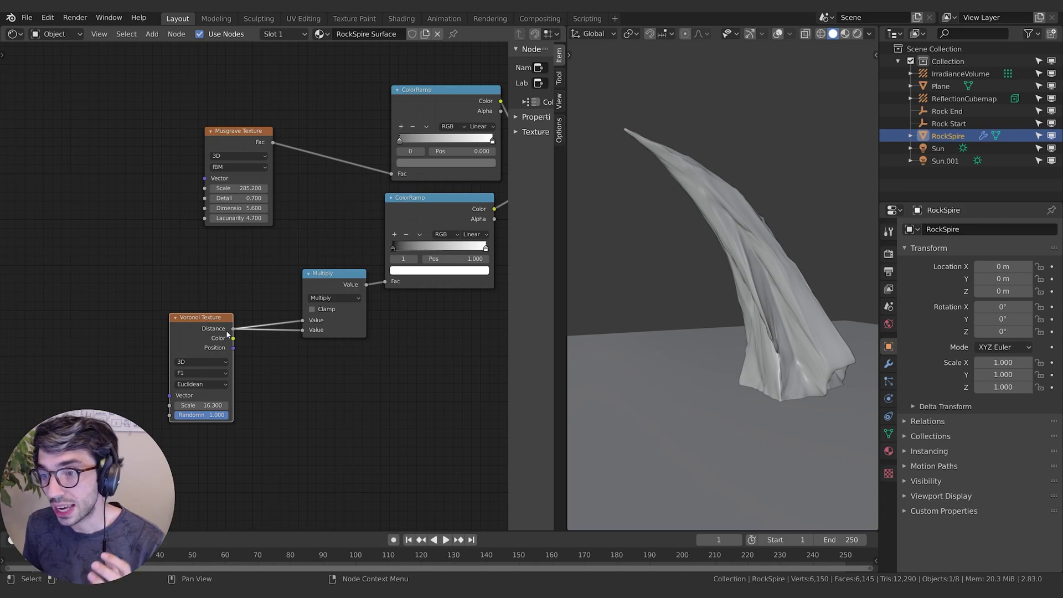
{"action": "left_click_drag", "start_coordinate": [314, 309], "coordinate": [304, 319]}
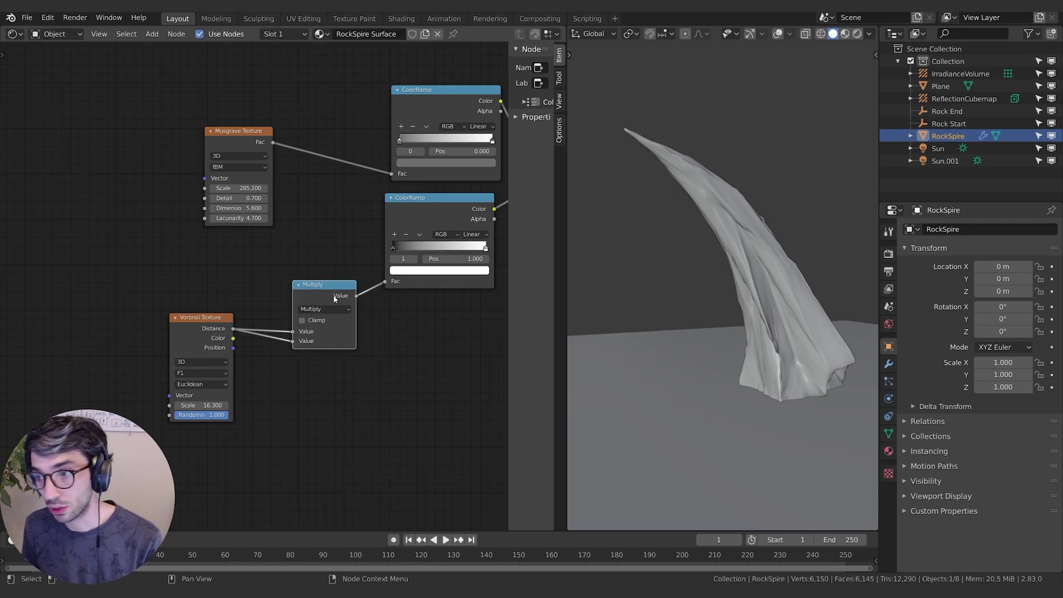
Add a new Math node below the Voronoi node and set its operation to Multiply.
{"action": "left_click", "coordinate": [355, 403]}
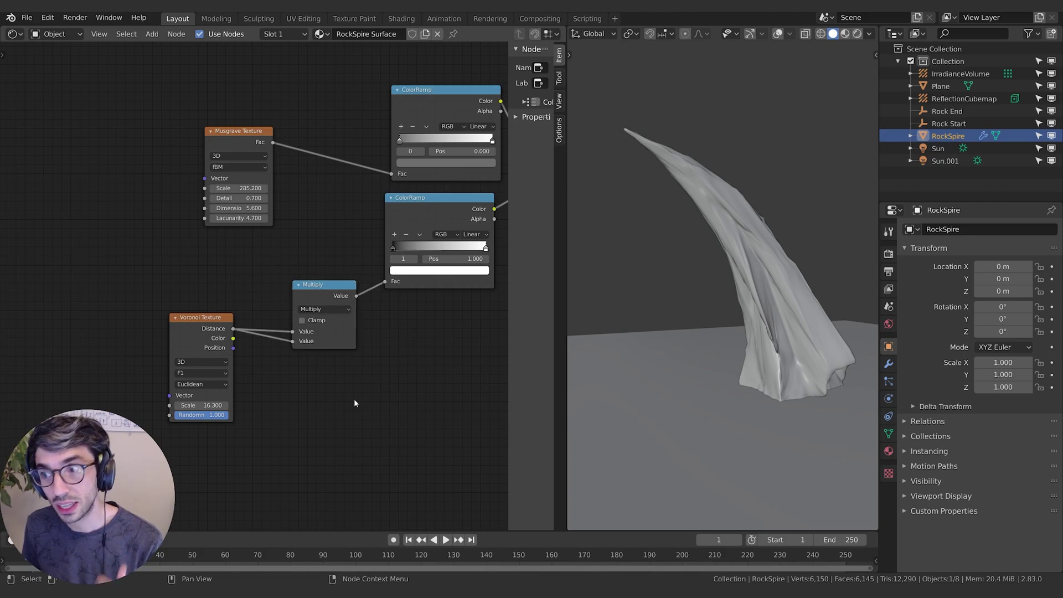
{"action": "left_click", "coordinate": [303, 285]}
{"action": "left_click", "coordinate": [264, 430]}
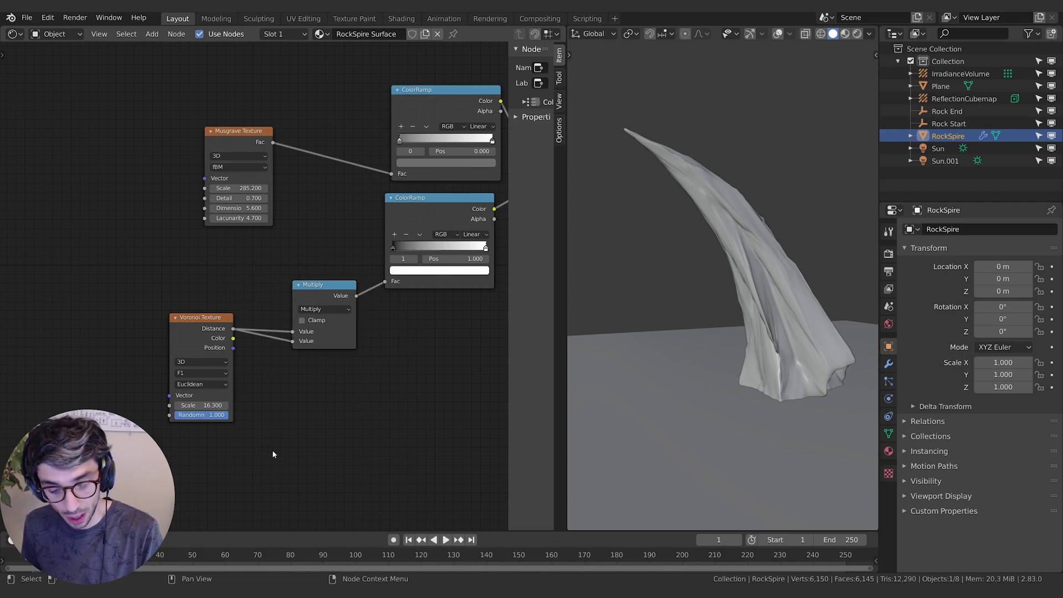
{"action": "key", "text": "shift+a"}
{"action": "left_click", "coordinate": [260, 438]}
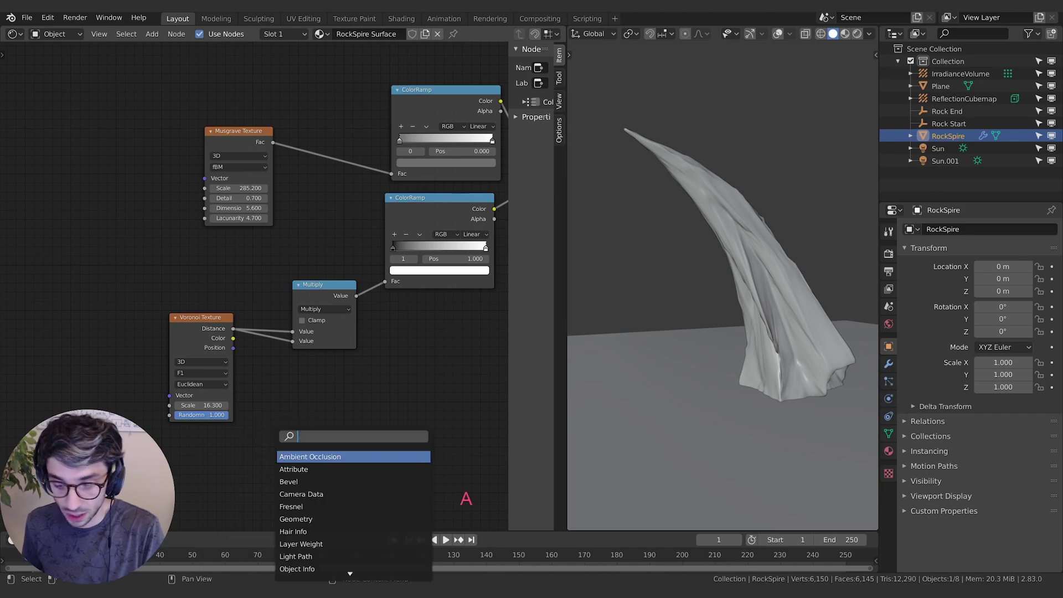
{"action": "type", "text": "math"}
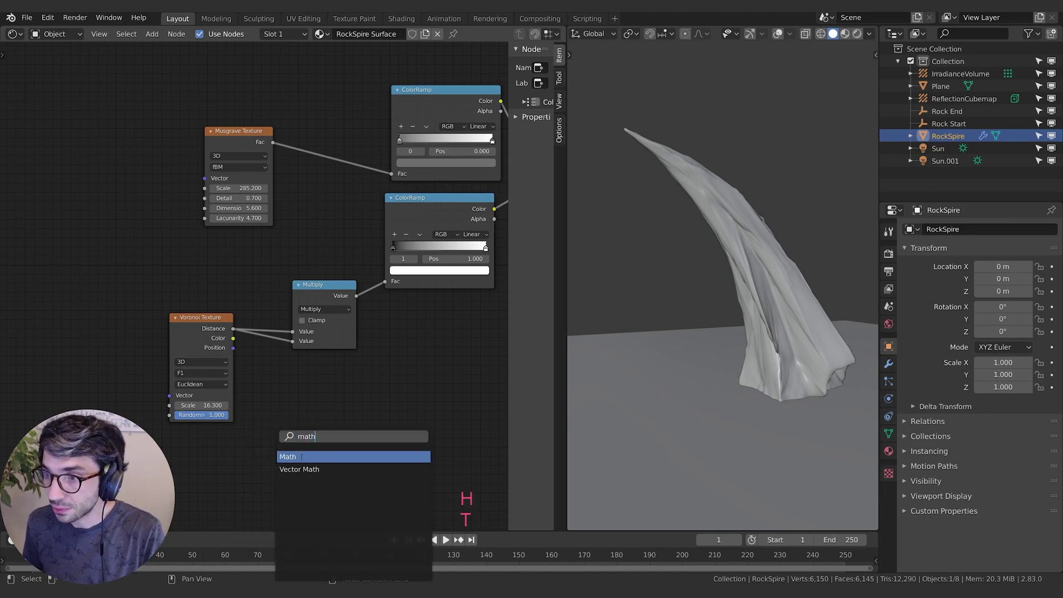
{"action": "left_click", "coordinate": [302, 456]}
{"action": "left_click", "coordinate": [327, 417]}
{"action": "left_click", "coordinate": [326, 418]}
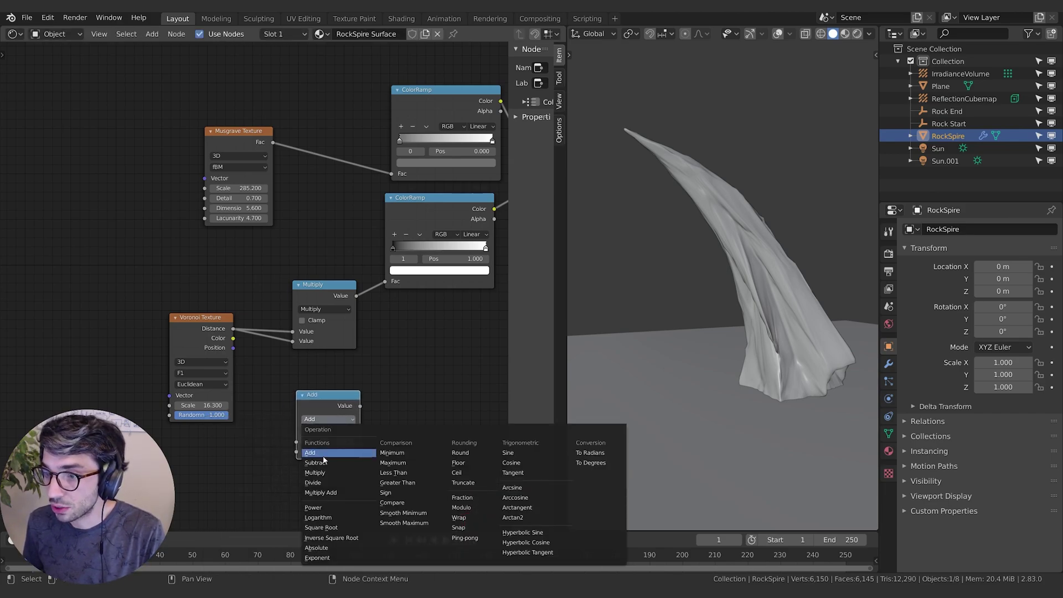
{"action": "left_click", "coordinate": [315, 472]}
Feed Voronoi Distance into both inputs of the new Multiply node and route its output onward.
{"action": "left_click_drag", "start_coordinate": [333, 399], "coordinate": [340, 380]}
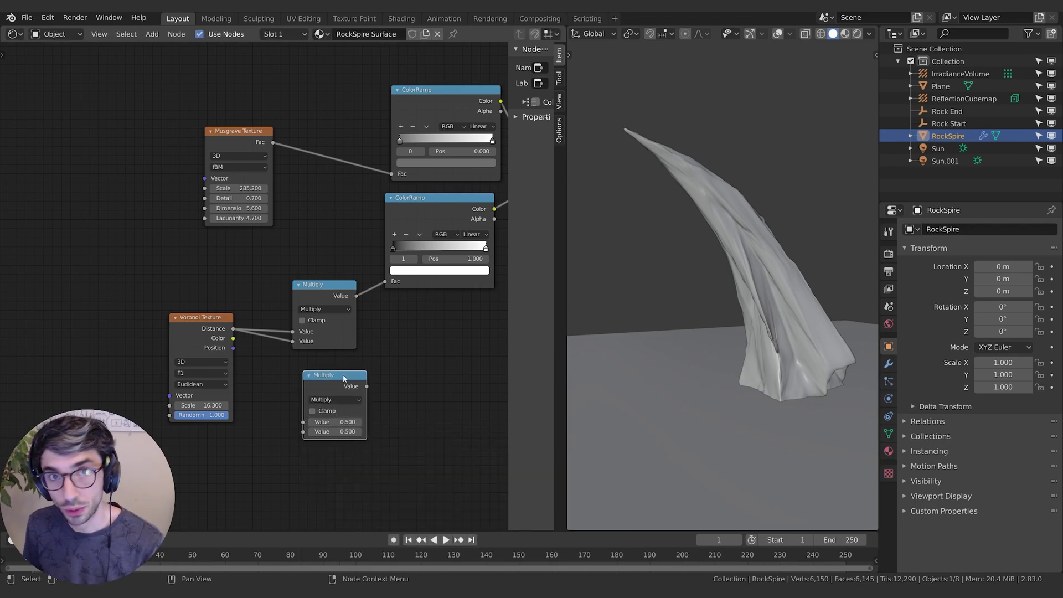
{"action": "left_click_drag", "start_coordinate": [344, 376], "coordinate": [331, 369]}
{"action": "left_click_drag", "start_coordinate": [233, 330], "coordinate": [291, 415]}
{"action": "left_click_drag", "start_coordinate": [233, 328], "coordinate": [291, 425]}
{"action": "left_click_drag", "start_coordinate": [355, 379], "coordinate": [407, 319]}
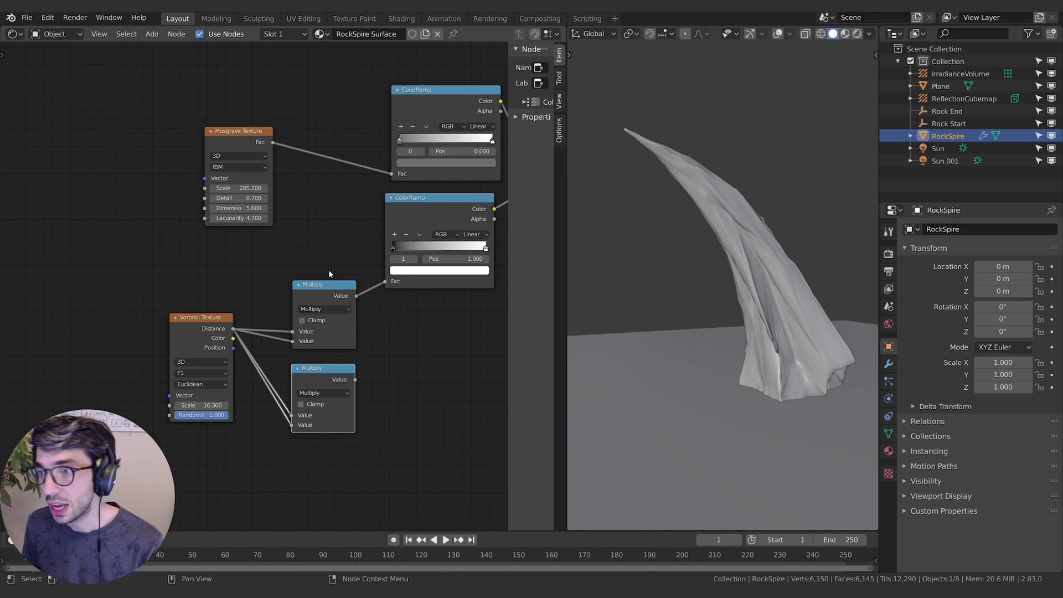
Raise the upper Multiply node slightly and delete the lower, unused Multiply node.
{"action": "left_click_drag", "start_coordinate": [328, 284], "coordinate": [331, 275]}
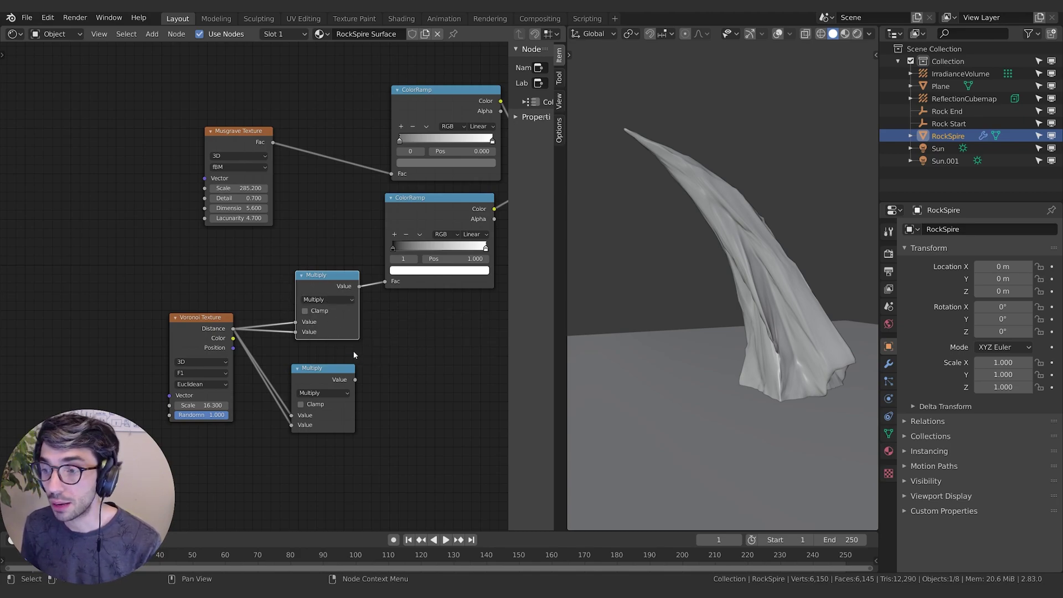
{"action": "left_click", "coordinate": [322, 378]}
{"action": "key", "text": "x"}
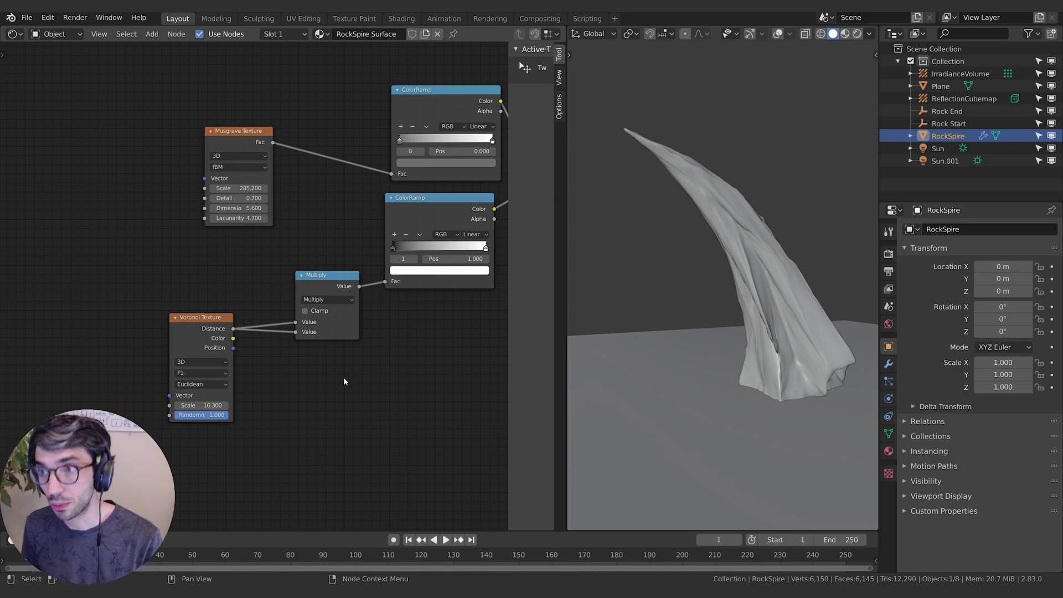
{"action": "middle_click_drag", "start_coordinate": [356, 379], "coordinate": [316, 385]}
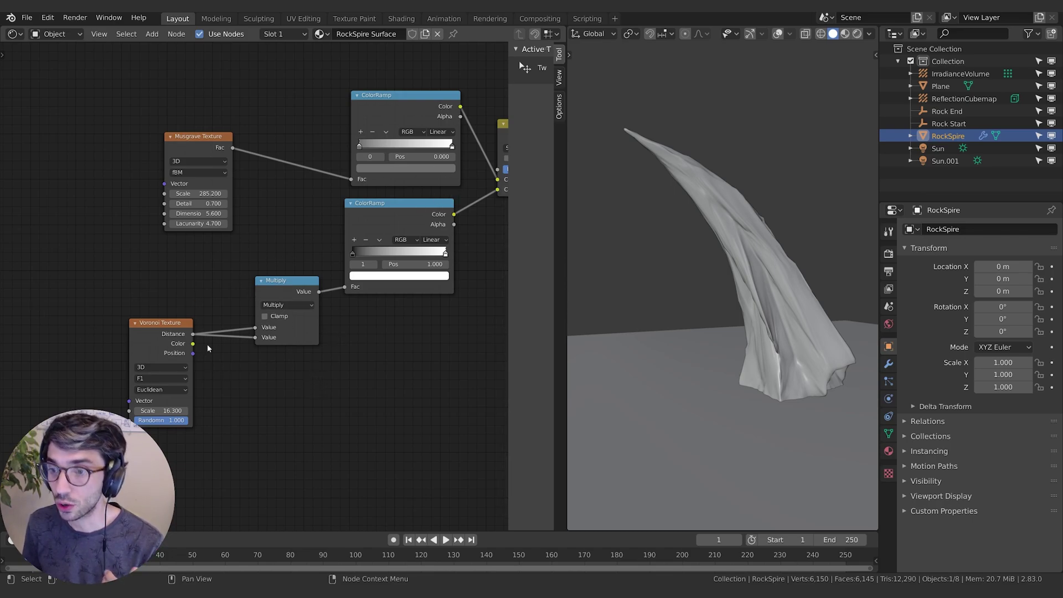
Undo the last node edit, move Multiply beside the Voronoi Texture, and switch to Rendered shading.
{"action": "key", "text": "ctrl+z"}
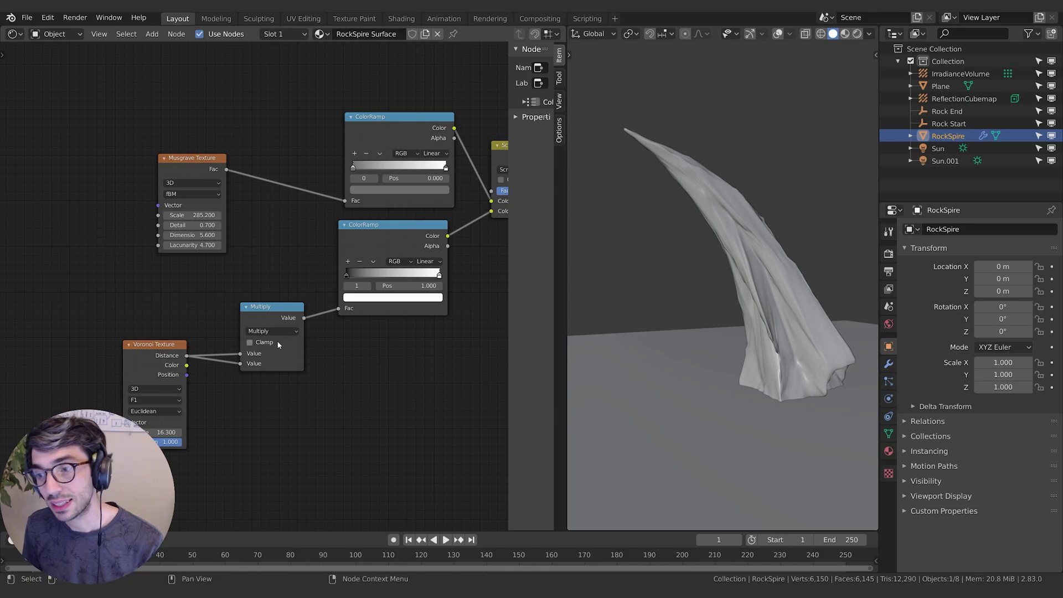
{"action": "left_click_drag", "start_coordinate": [277, 340], "coordinate": [244, 342]}
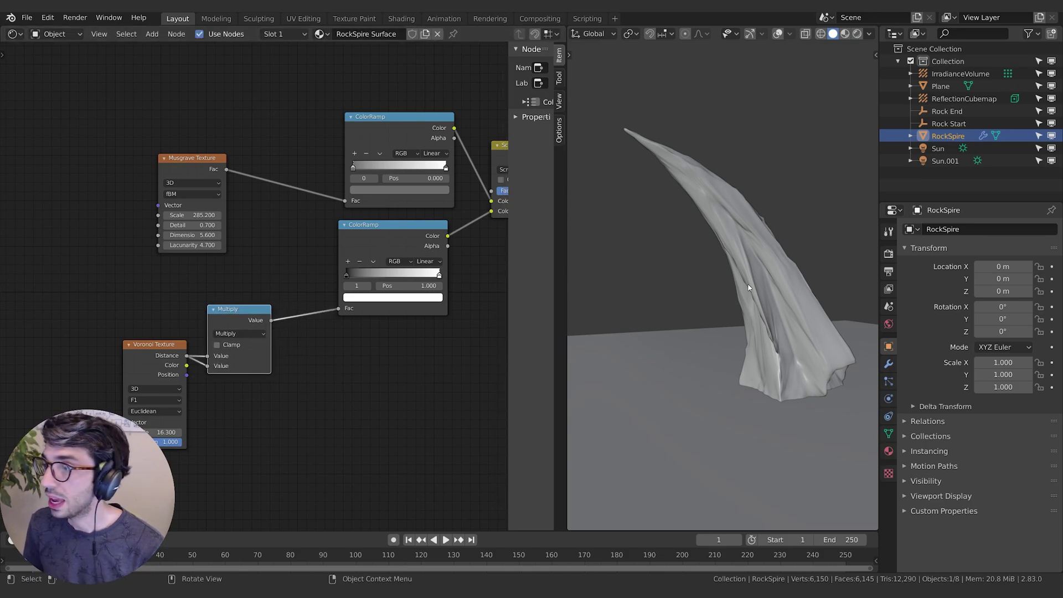
{"action": "key", "text": "z"}
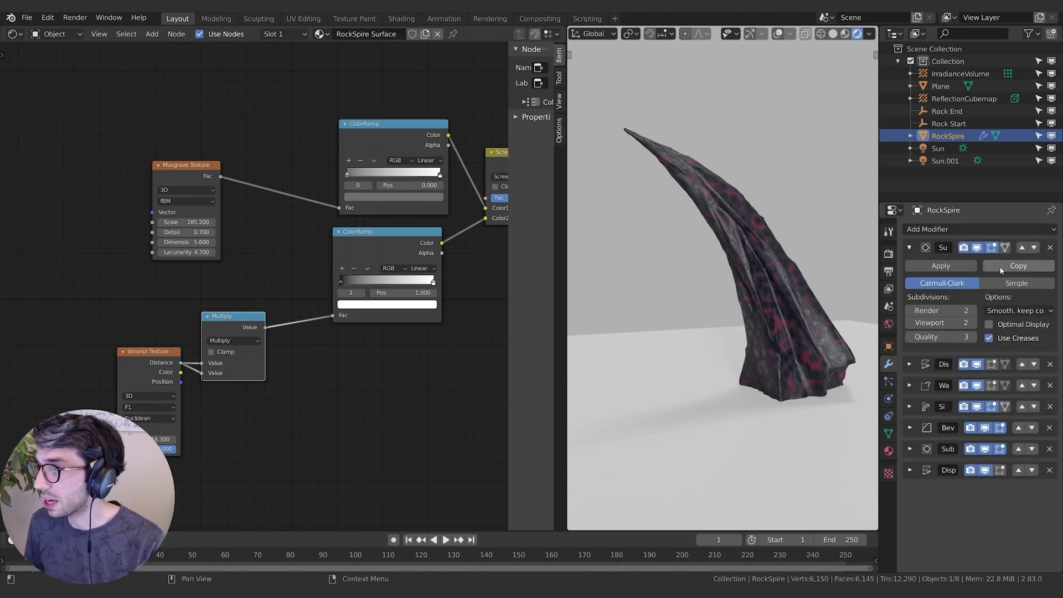
Collapse the Subdivision modifier's settings in the RockSpire modifier stack.
{"action": "left_click", "coordinate": [910, 247]}
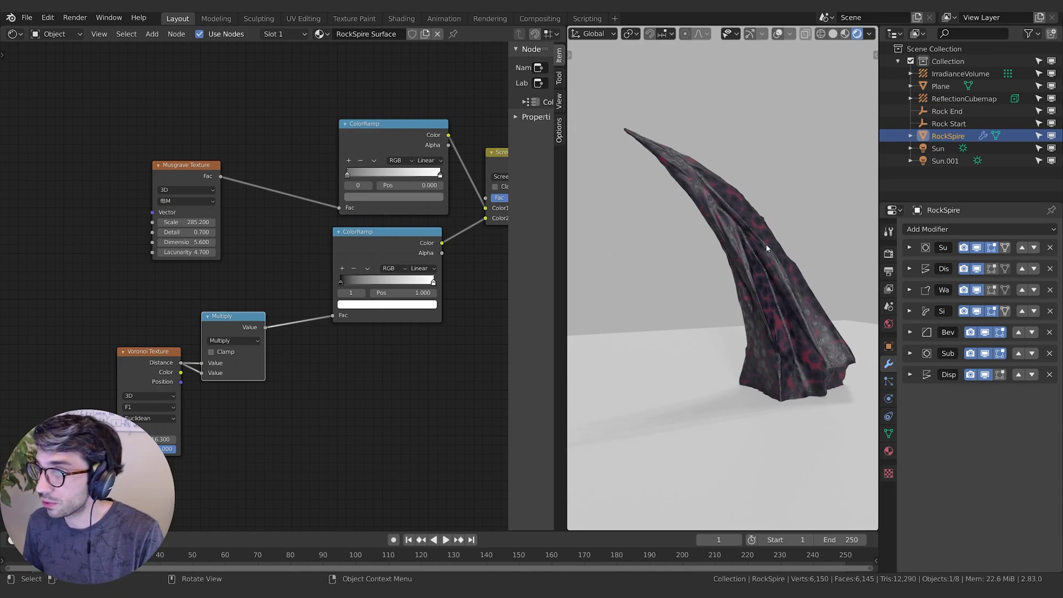
{"action": "key", "text": "g"}
{"action": "key", "text": "Escape"}
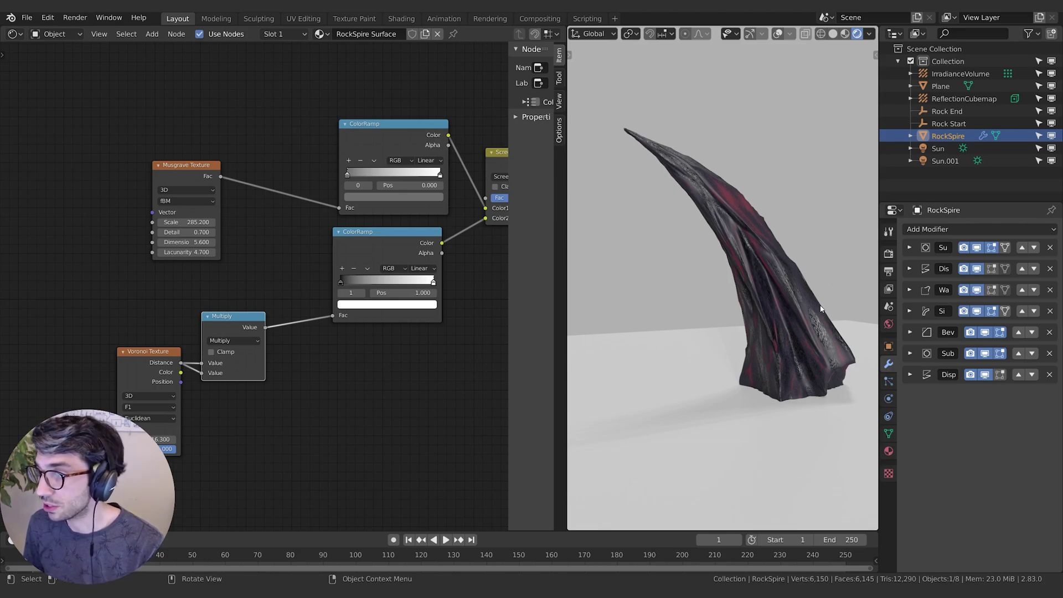
Orbit and zoom the viewport to inspect the rendered rock spire.
{"action": "middle_click_drag", "start_coordinate": [821, 308], "coordinate": [762, 257]}
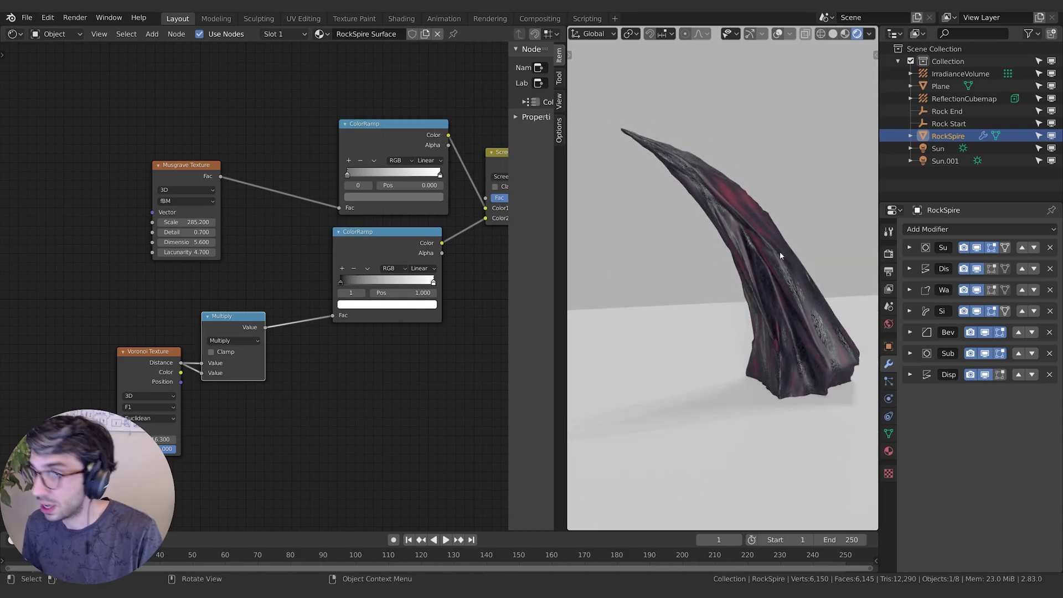
{"action": "key", "text": "g"}
{"action": "key", "text": "Escape"}
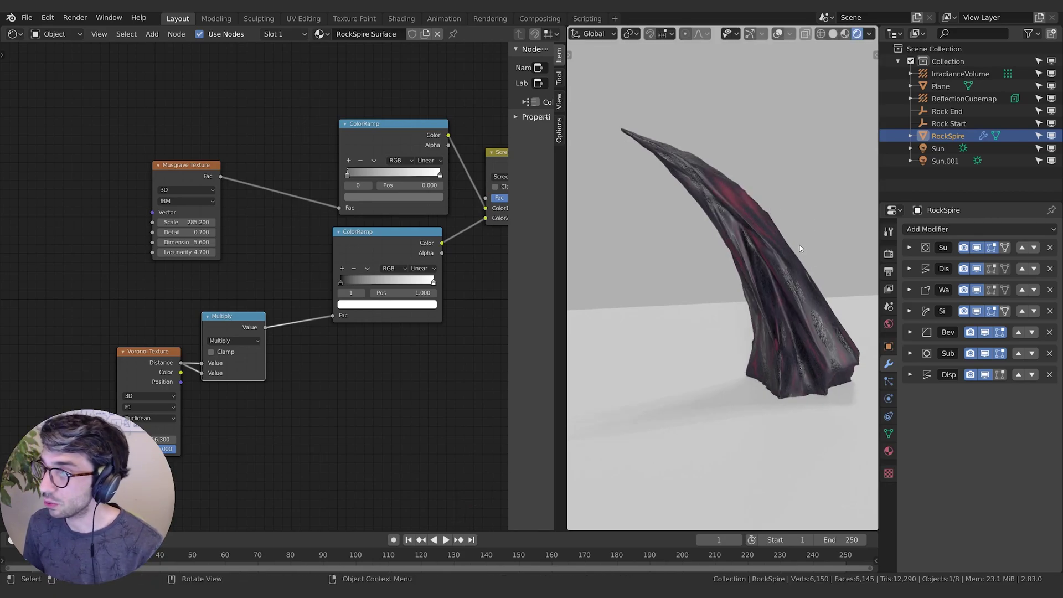
{"action": "scroll", "coordinate": [313, 266], "scroll_direction": "up", "scroll_amount": 3}
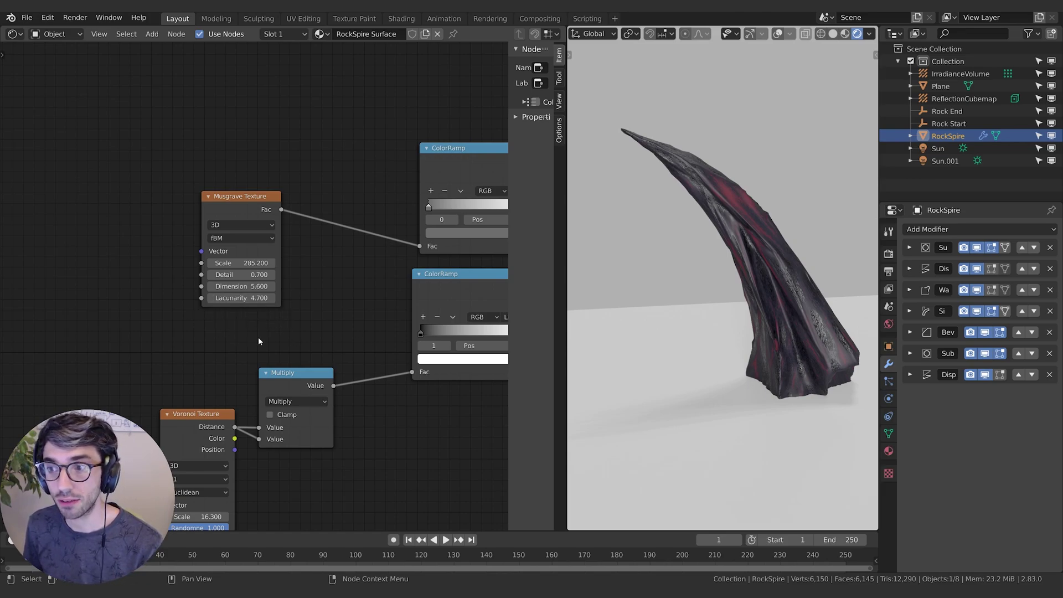
{"action": "middle_click_drag", "start_coordinate": [258, 341], "coordinate": [243, 363]}
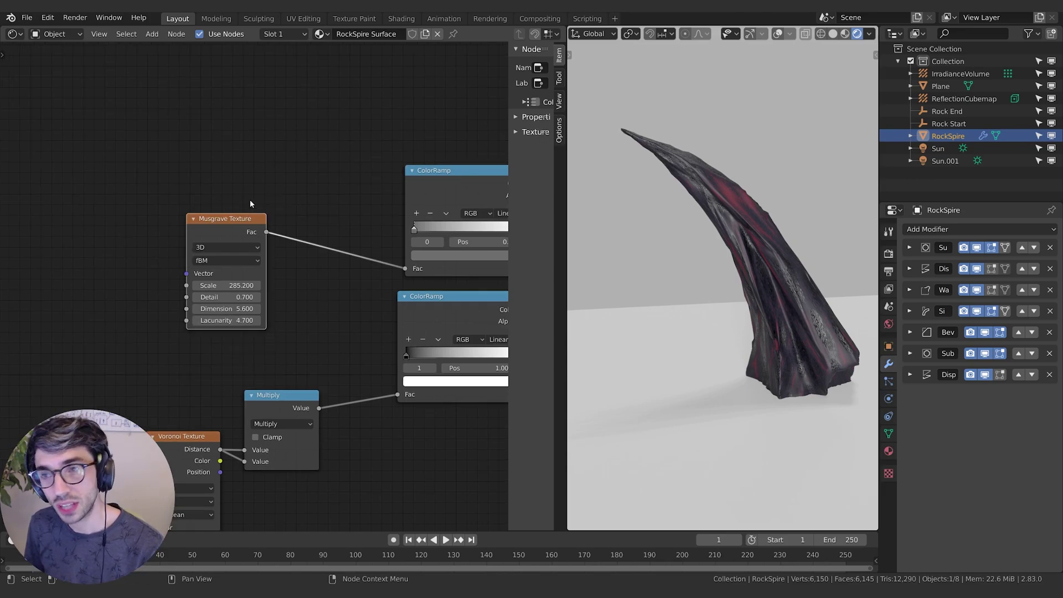
{"action": "left_click", "coordinate": [241, 247]}
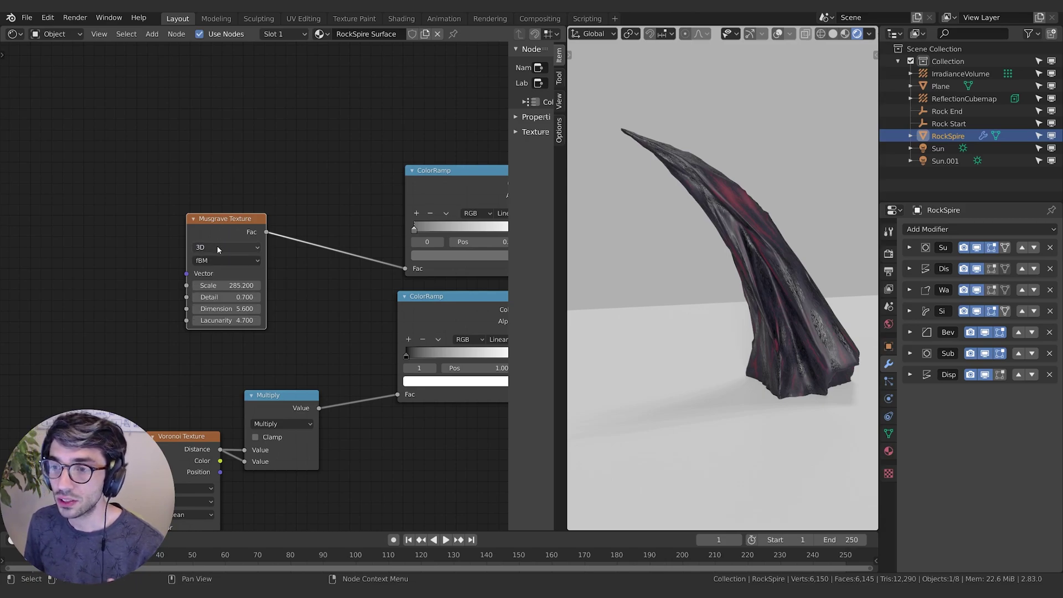
{"action": "left_click", "coordinate": [223, 248]}
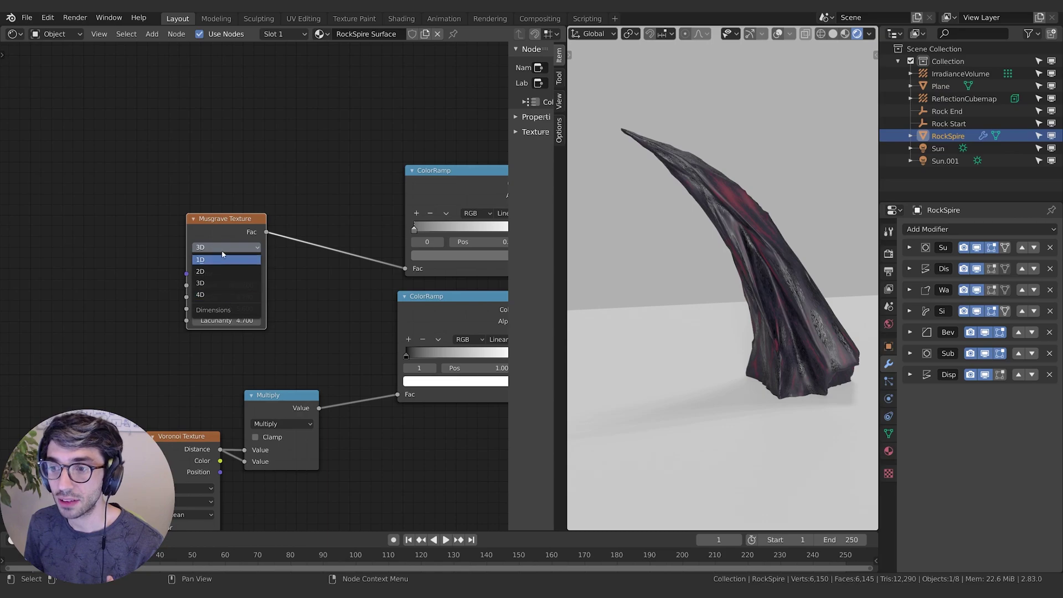
{"action": "left_click", "coordinate": [224, 247]}
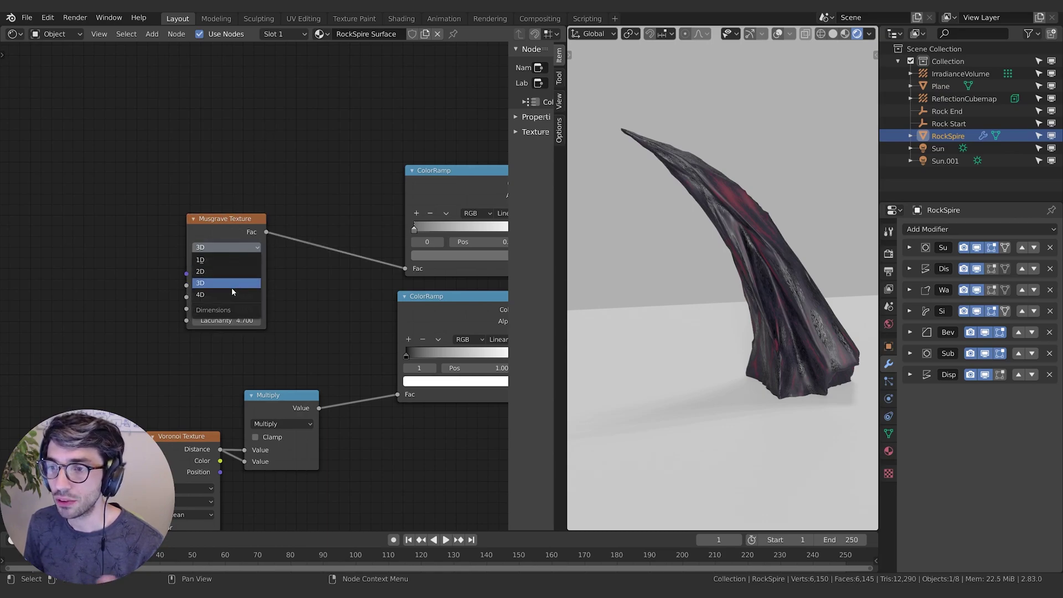
{"action": "left_click", "coordinate": [232, 287]}
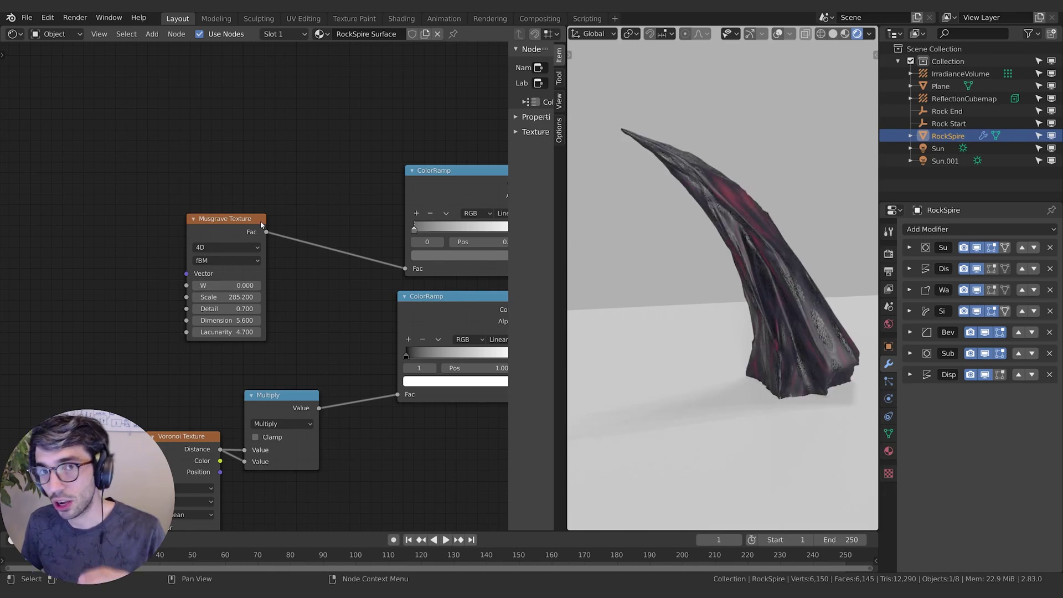
{"action": "left_click_drag", "start_coordinate": [233, 285], "coordinate": [258, 285]}
{"action": "scroll", "coordinate": [858, 287], "scroll_direction": "up", "scroll_amount": 5}
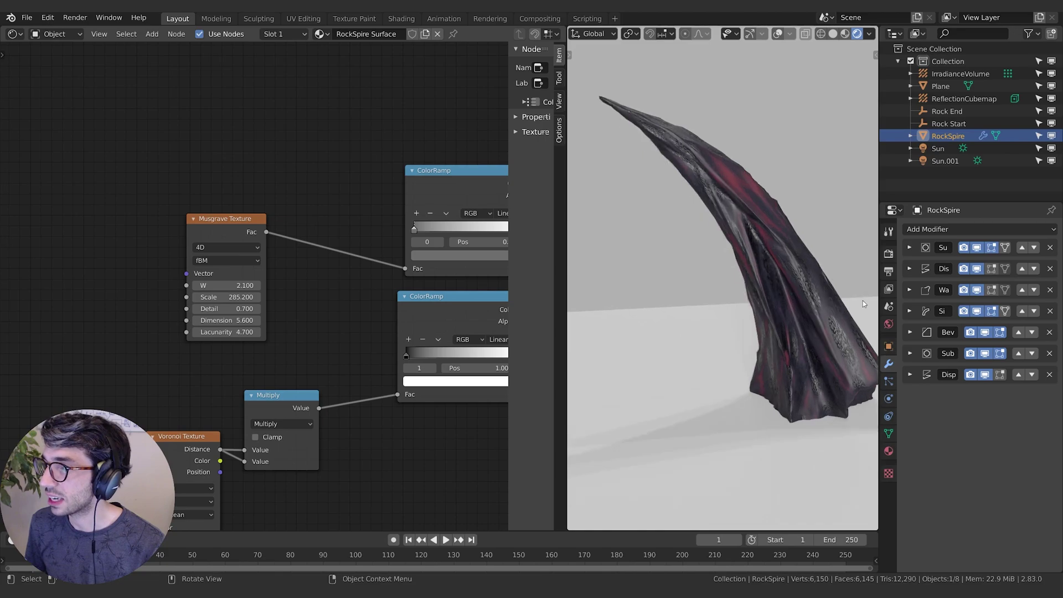
{"action": "middle_click_drag", "start_coordinate": [847, 288], "coordinate": [775, 332], "text": "shift"}
{"action": "mouse_move", "coordinate": [227, 285]}
{"action": "left_mouse_down"}
{"action": "mouse_move", "coordinate": [260, 285]}
{"action": "mouse_move", "coordinate": [219, 285]}
{"action": "left_mouse_up"}
{"action": "left_click", "coordinate": [220, 285]}
{"action": "type", "text": "0"}
{"action": "key", "text": "Return"}
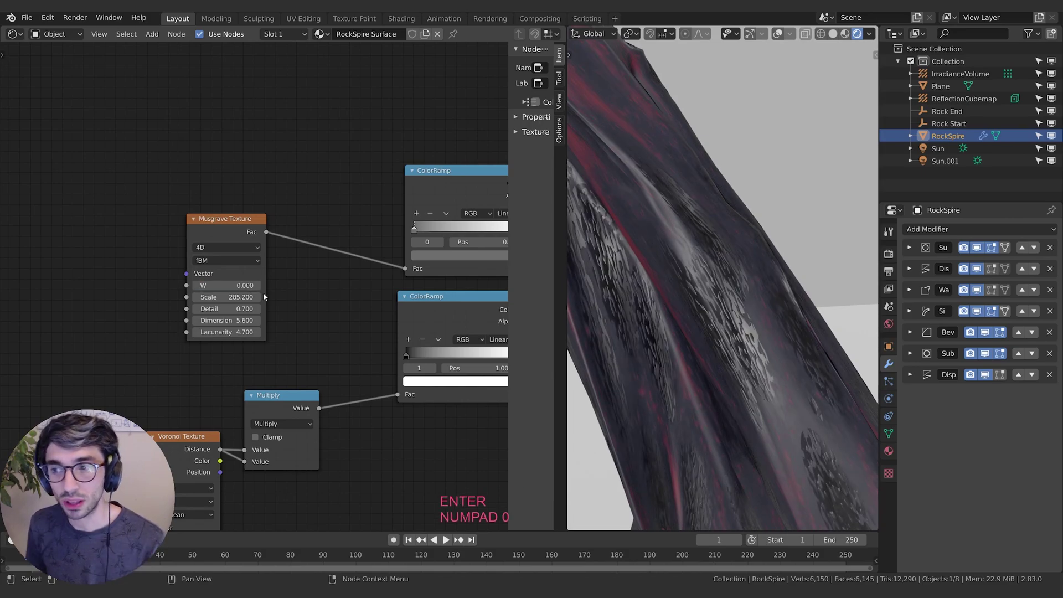
{"action": "left_click", "coordinate": [230, 262]}
{"action": "left_click", "coordinate": [237, 247]}
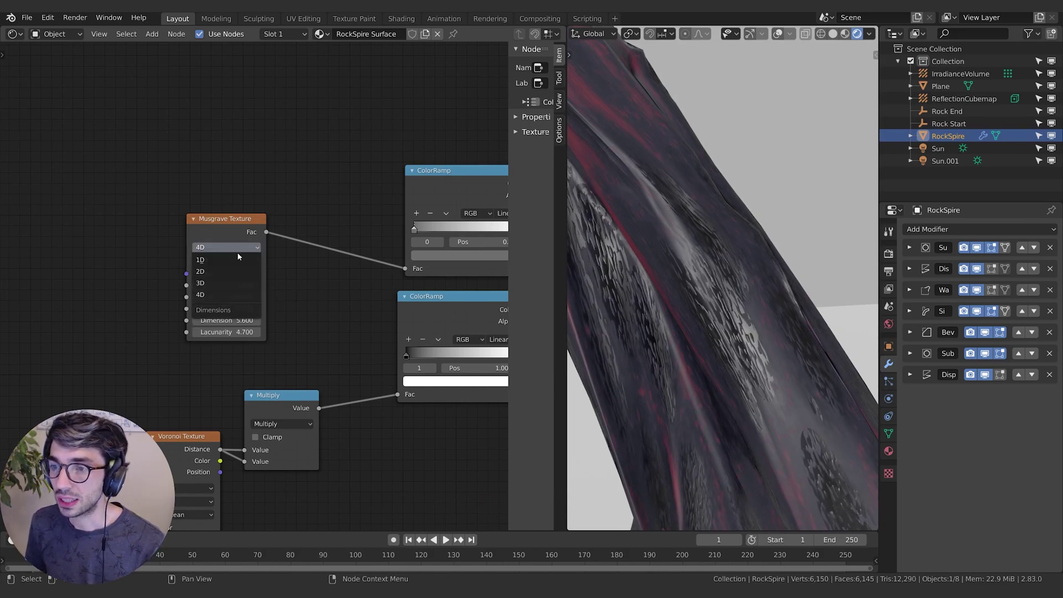
{"action": "left_click", "coordinate": [224, 285]}
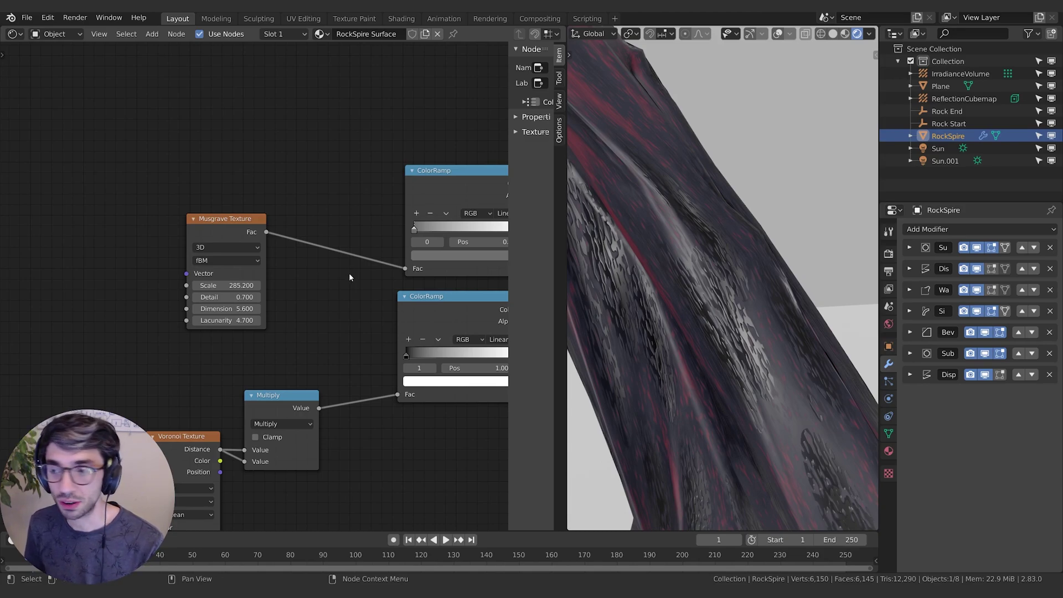
{"action": "scroll", "coordinate": [256, 280], "scroll_direction": "down", "scroll_amount": 1}
{"action": "middle_click_drag", "start_coordinate": [170, 343], "coordinate": [181, 307]}
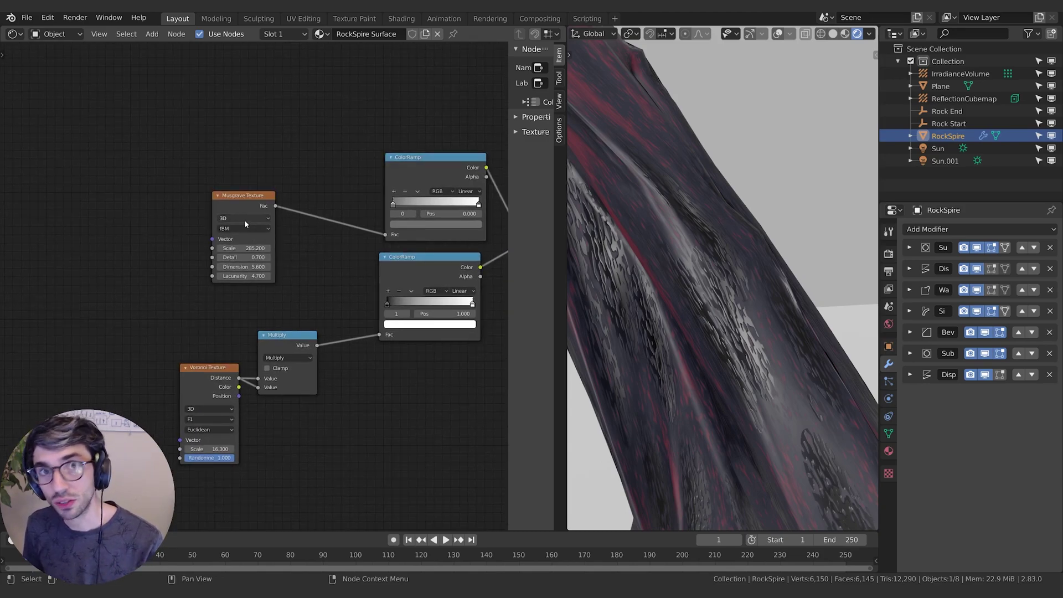